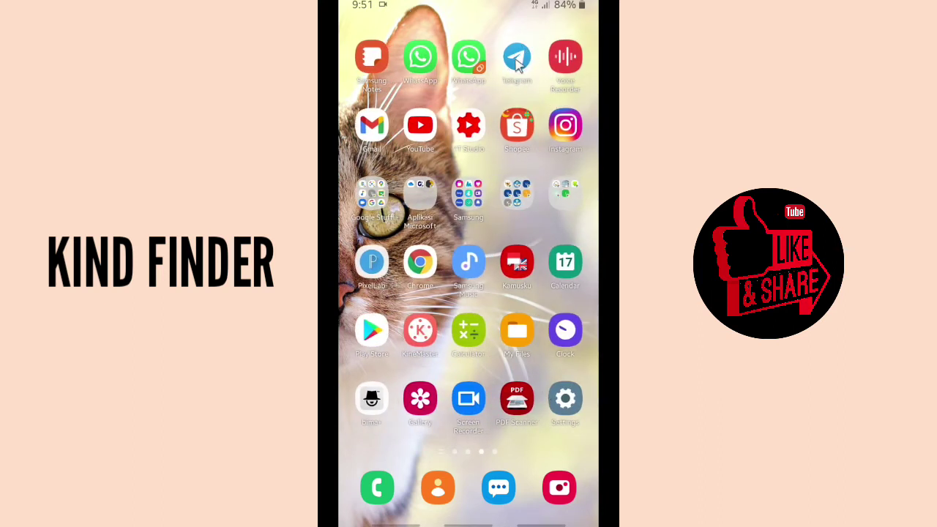
Launch Telegram from the Android home screen to reach the All Chats list
left_click(516, 63)
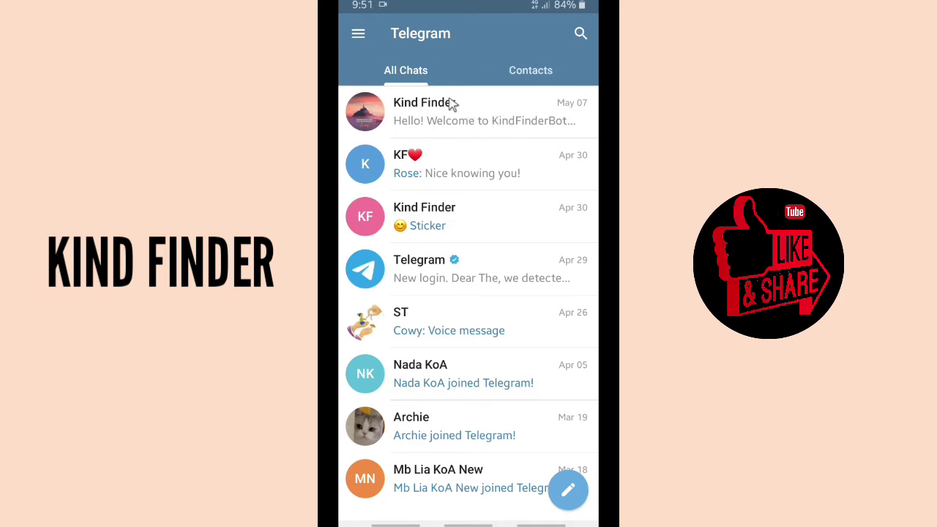
Glance at the Kind Finder chat, then find and open BotFather through chat search
left_click(411, 122)
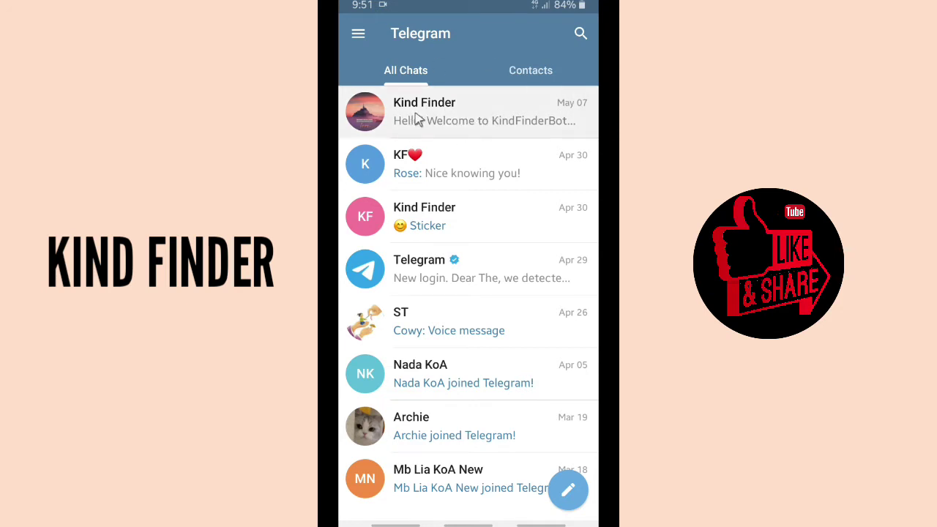
right_click(465, 355)
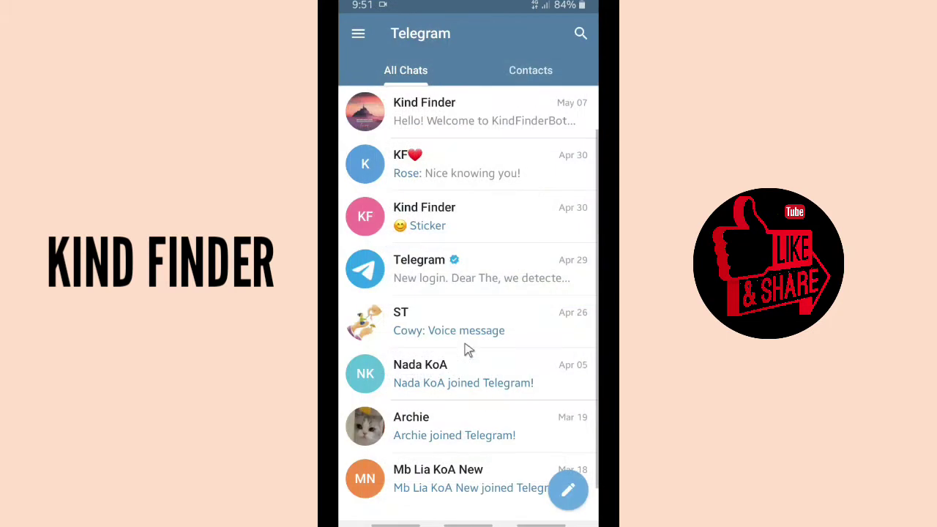
left_click(580, 36)
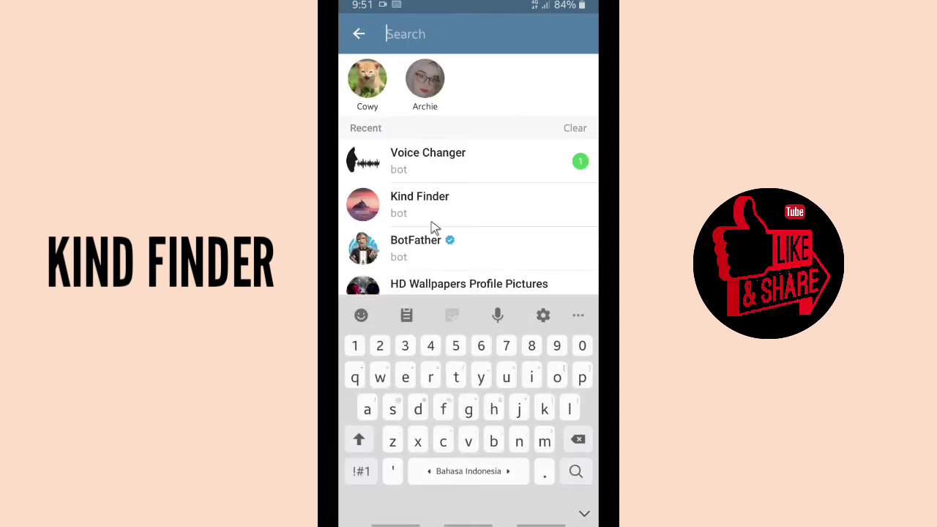
left_click(422, 253)
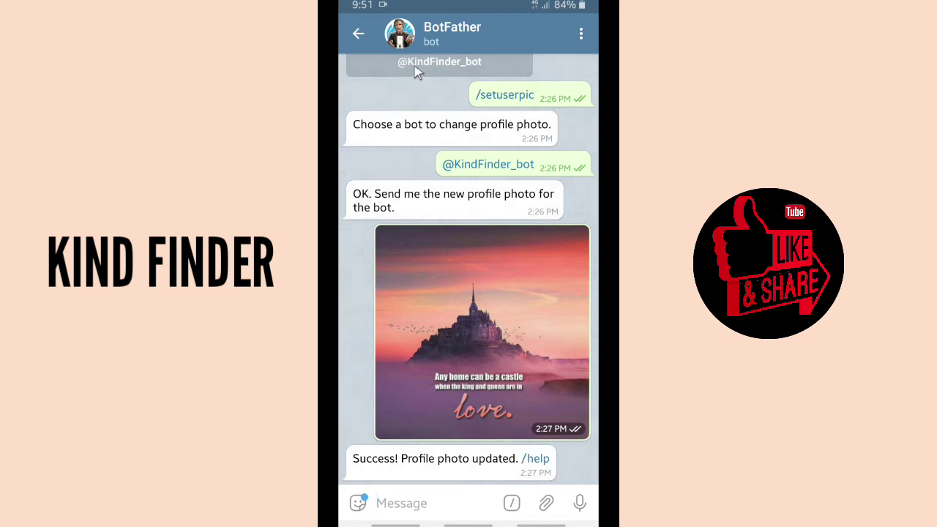
Scroll BotFather's command list up to Edit Bots and send /setname
scroll(531, 316, "down", 1)
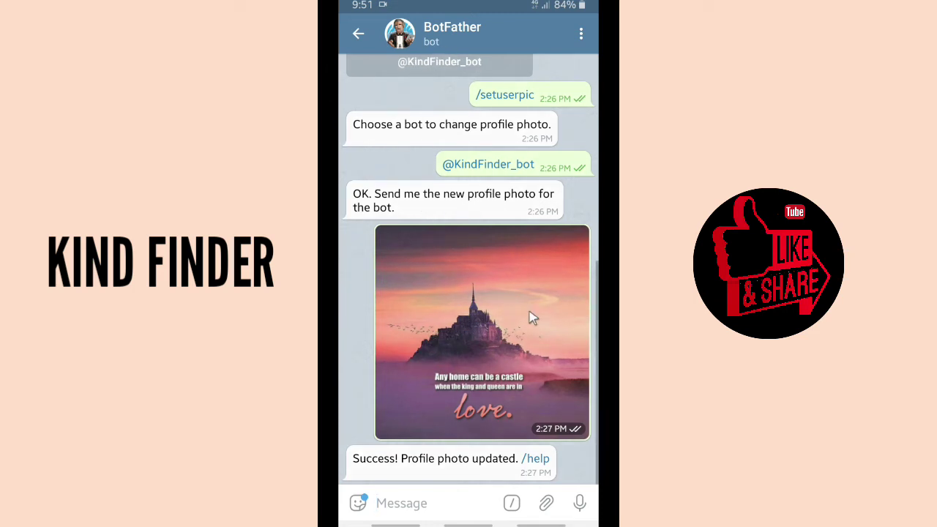
scroll(497, 238, "up", 5)
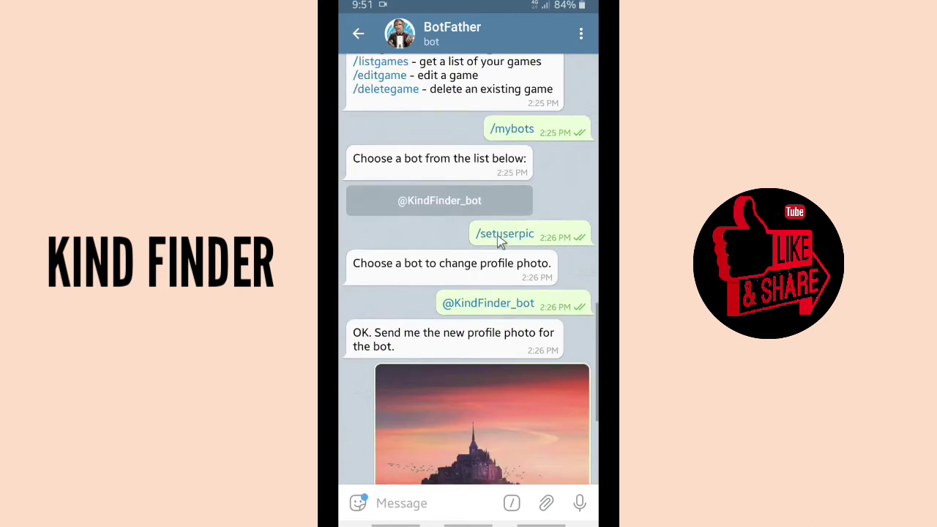
scroll(507, 198, "up", 6)
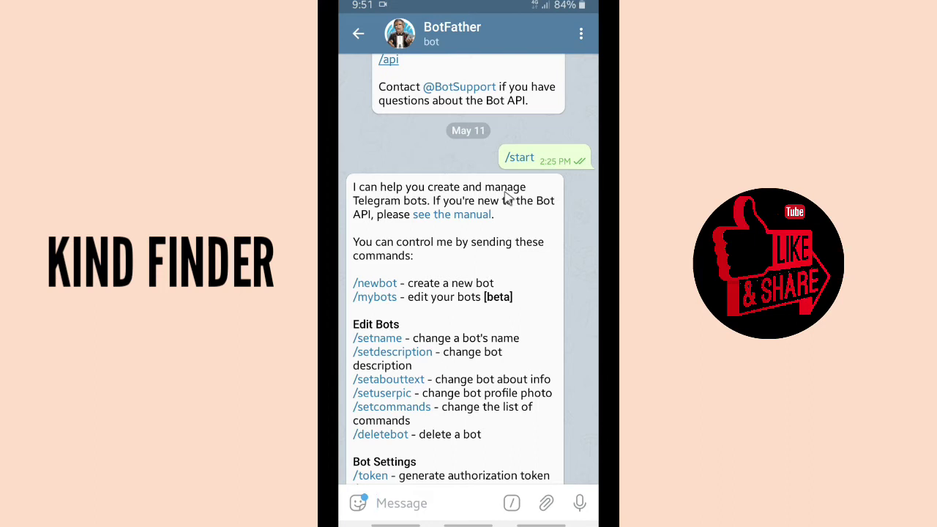
scroll(491, 253, "down", 3)
scroll(480, 269, "up", 4)
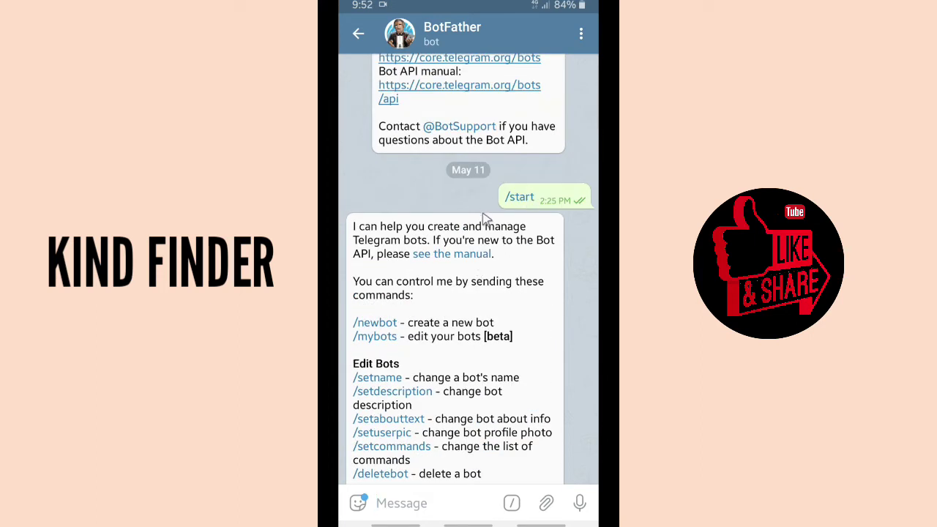
scroll(503, 224, "up", 4)
scroll(504, 224, "down", 8)
scroll(440, 375, "up", 2)
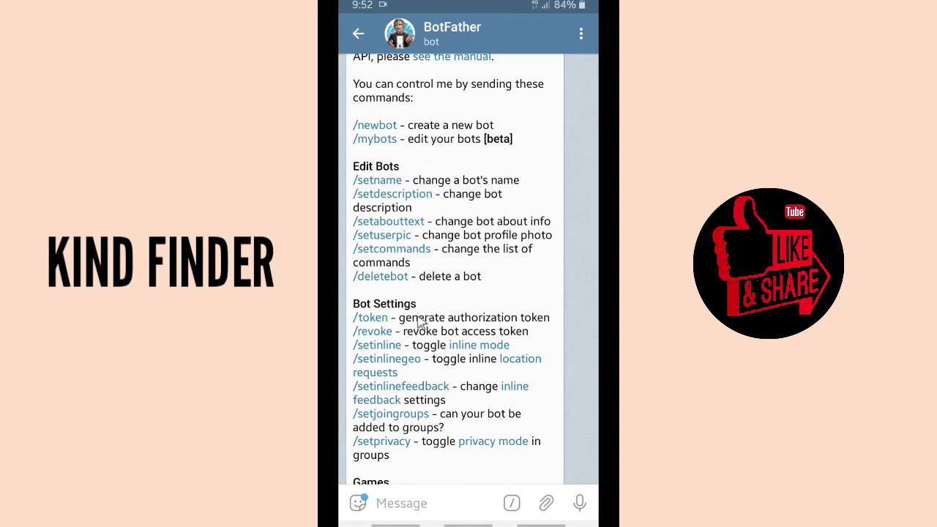
left_click(384, 187)
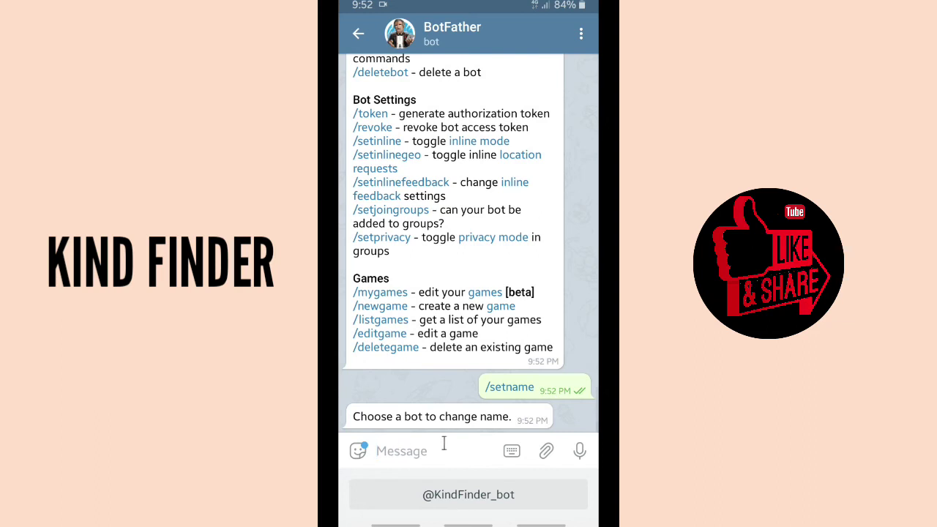
left_click(472, 498)
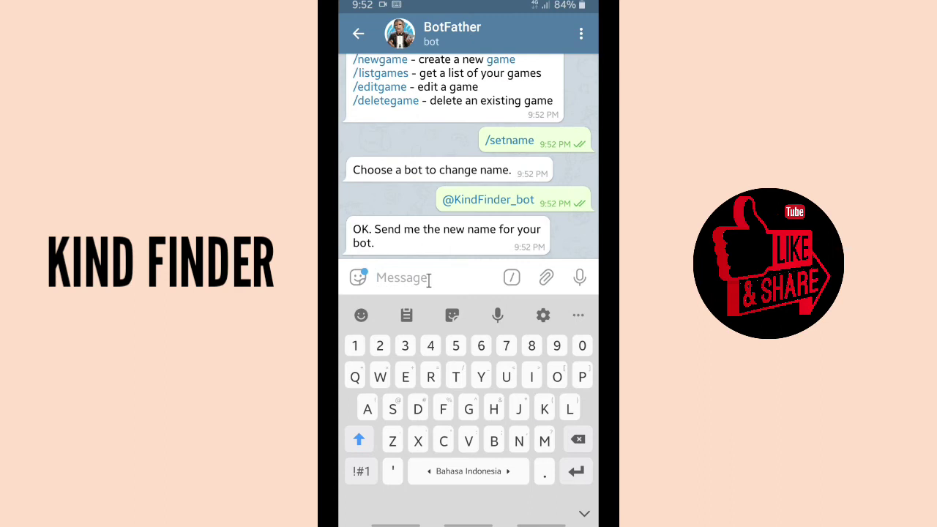
type("Kind")
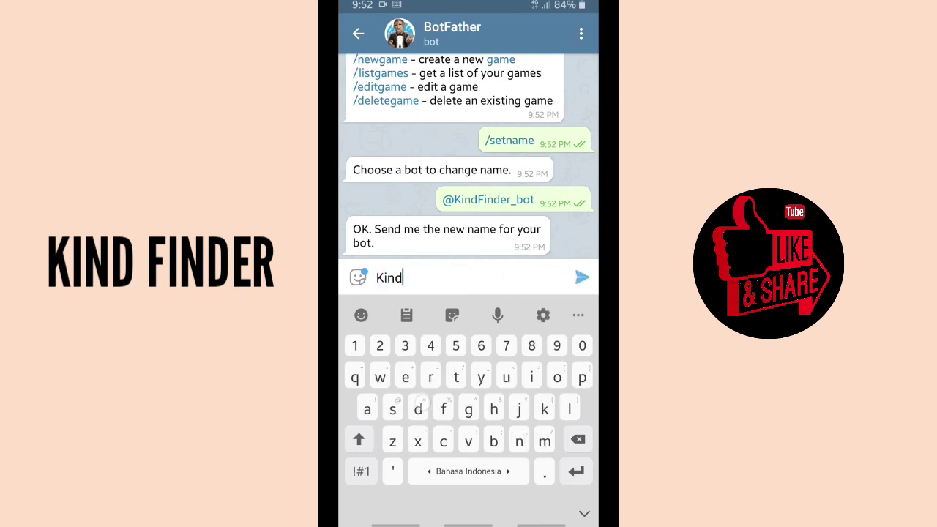
key("BackSpace")
key("BackSpace")
key("BackSpace")
type("F")
left_click(361, 470)
type("_")
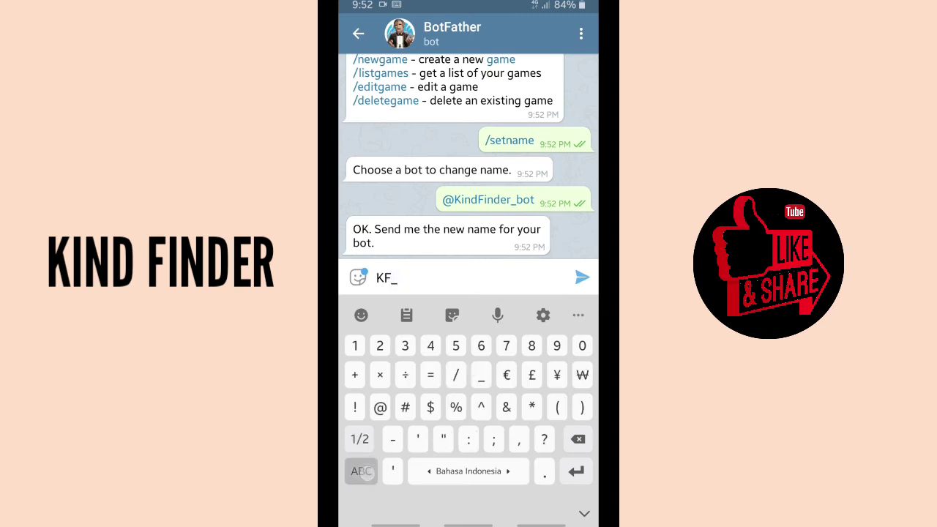
left_click(361, 471)
type("Bot")
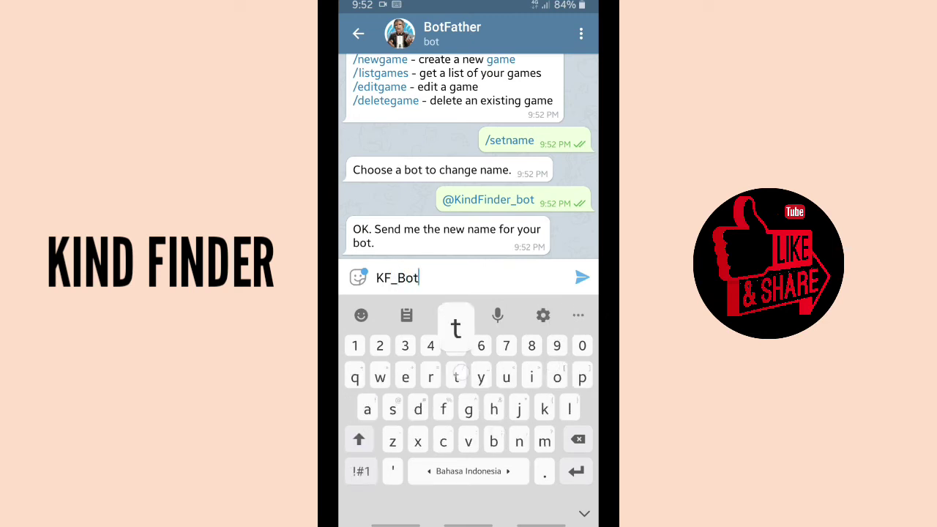
left_click(583, 276)
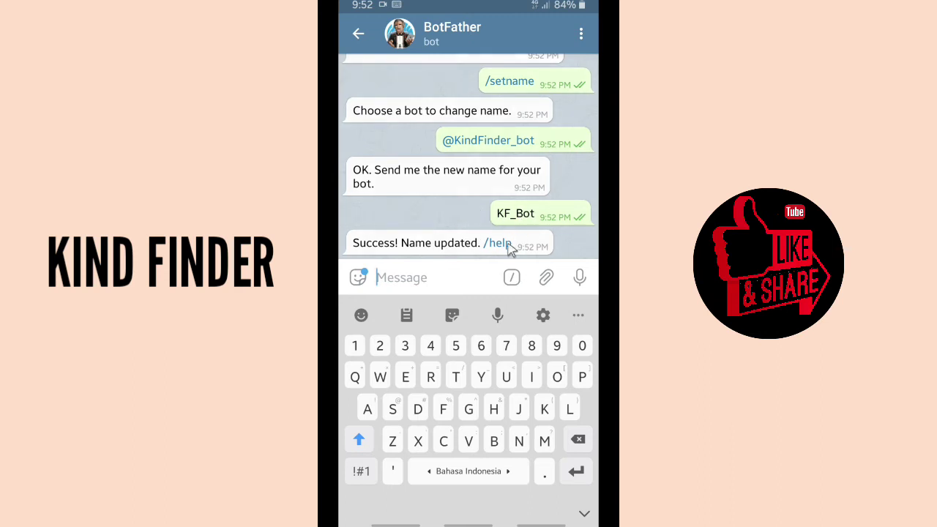
scroll(515, 221, "up", 2)
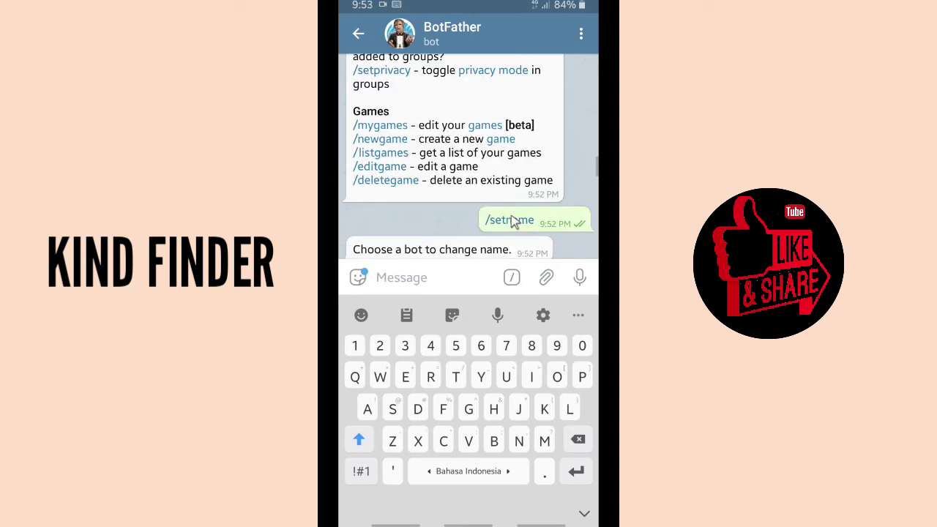
Check that the bot's chat now reads KF_Bot, then return to the BotFather conversation
left_click(359, 35)
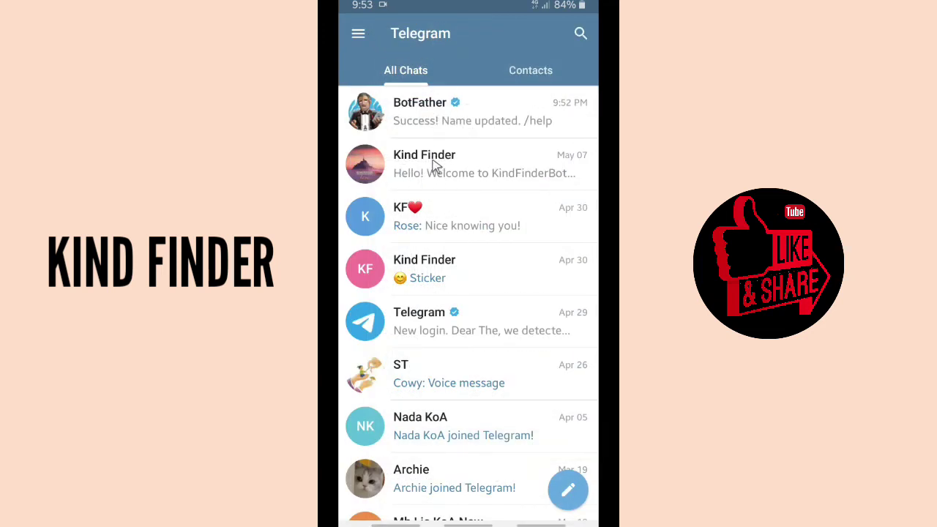
left_click(447, 176)
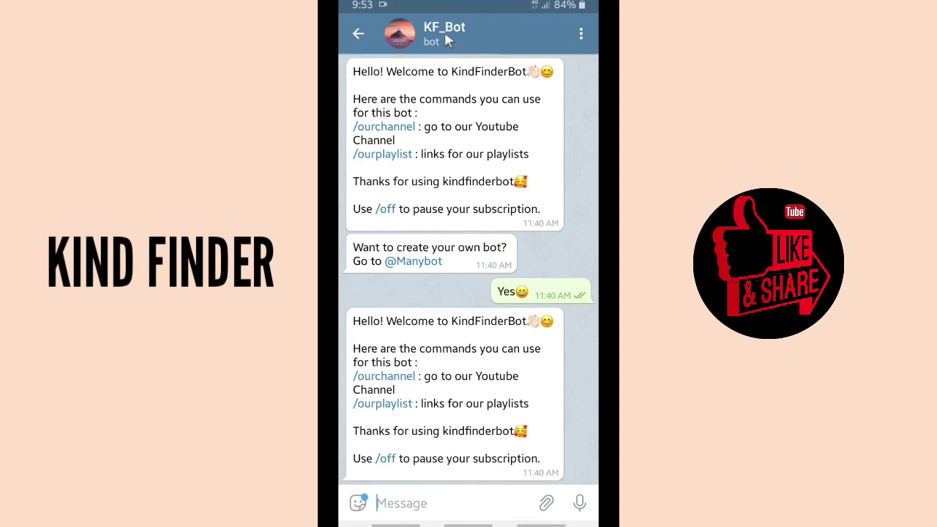
left_click(358, 31)
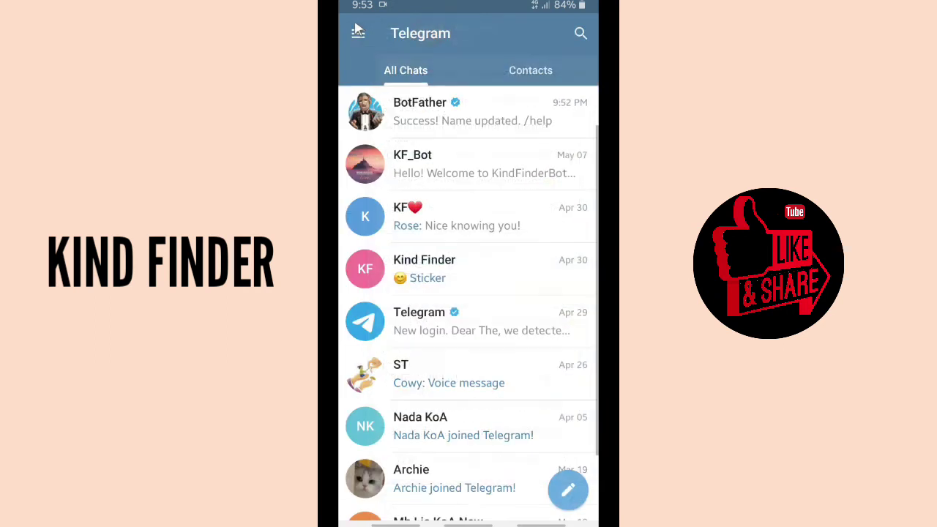
left_click(458, 127)
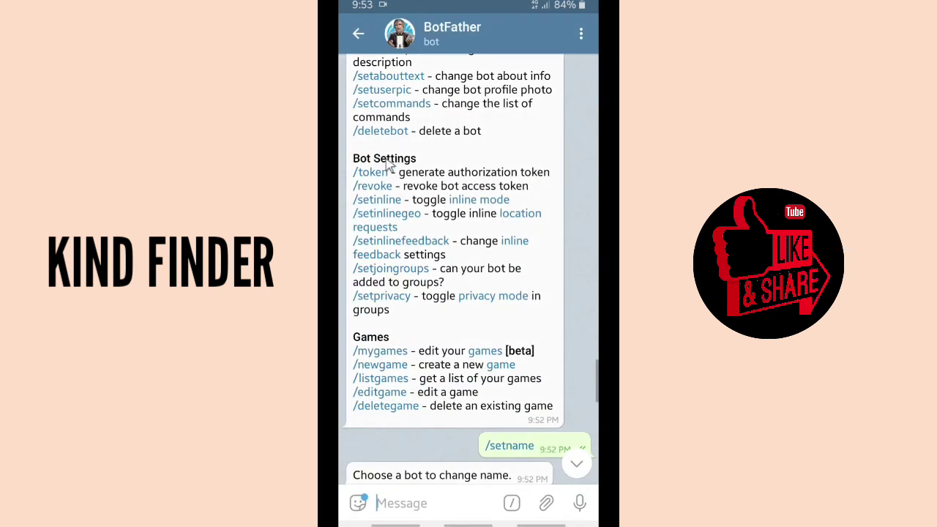
scroll(388, 167, "up", 5)
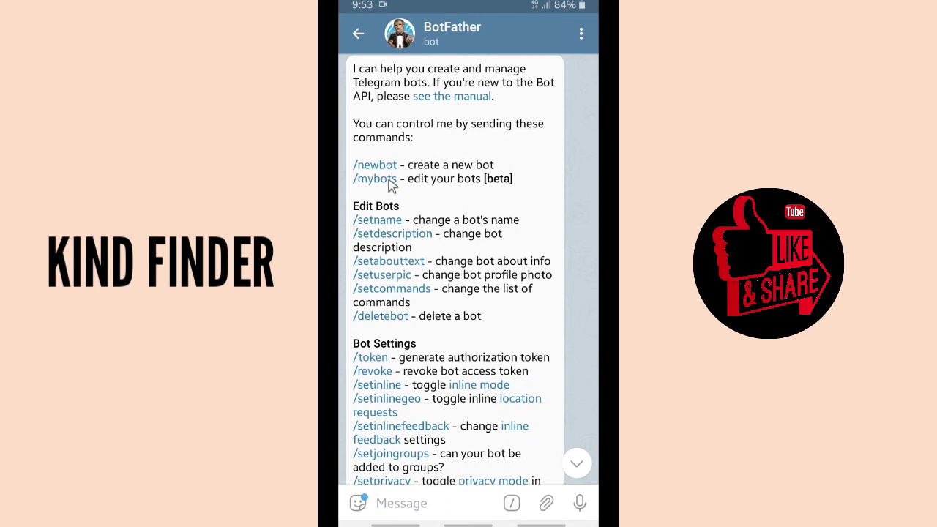
left_click(383, 187)
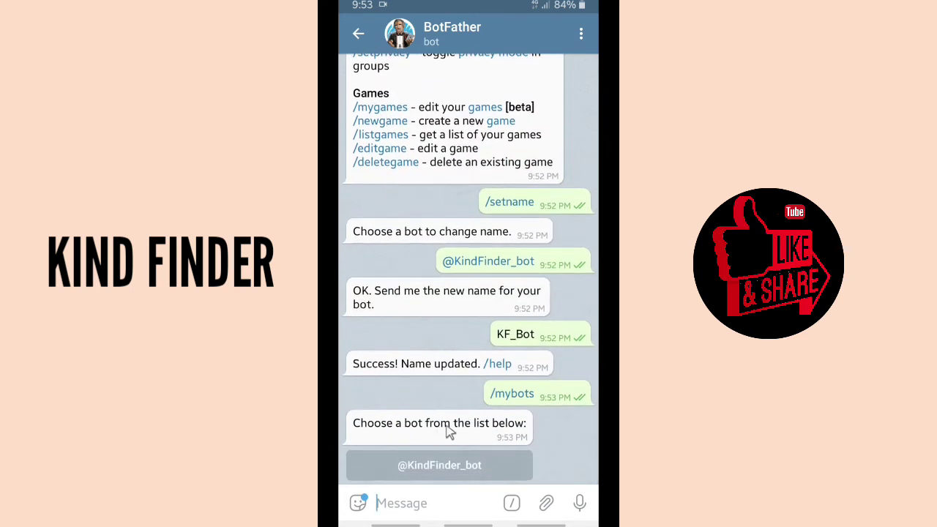
scroll(463, 401, "up", 10)
scroll(462, 355, "up", 1)
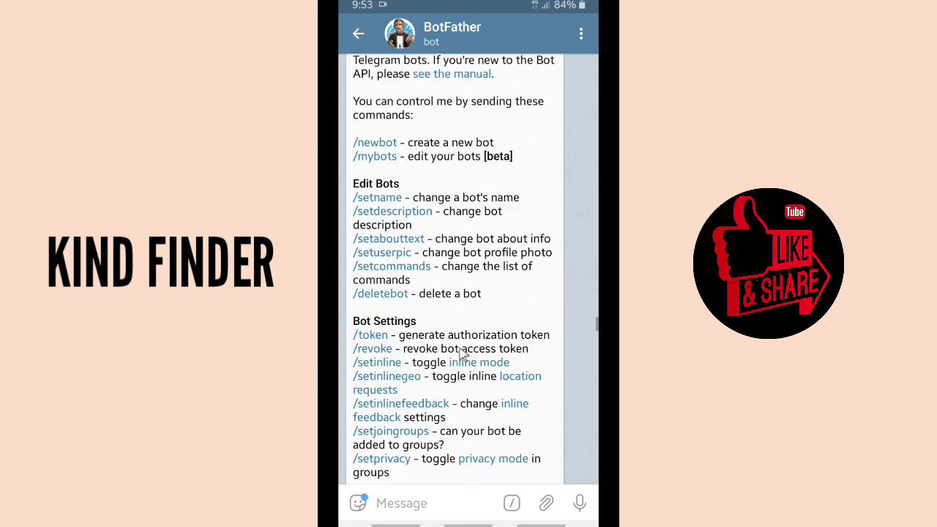
scroll(505, 322, "down", 11)
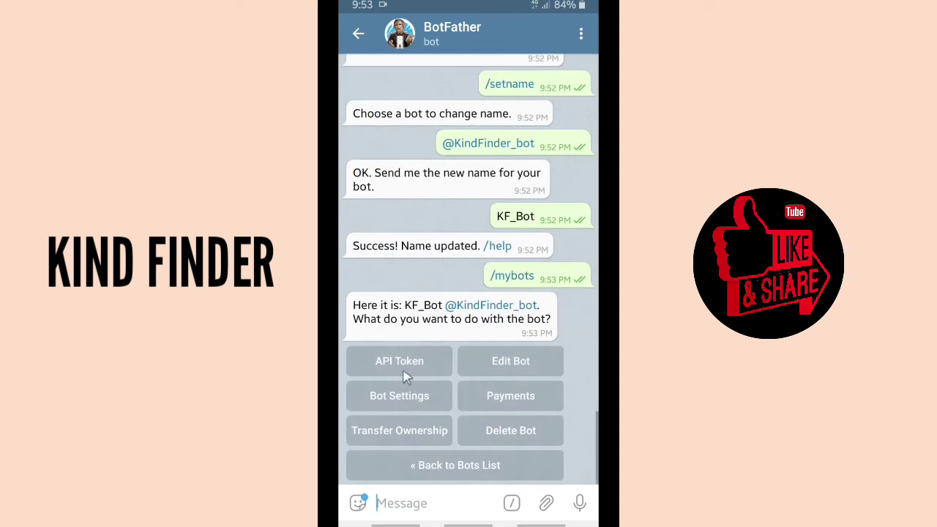
left_click(511, 361)
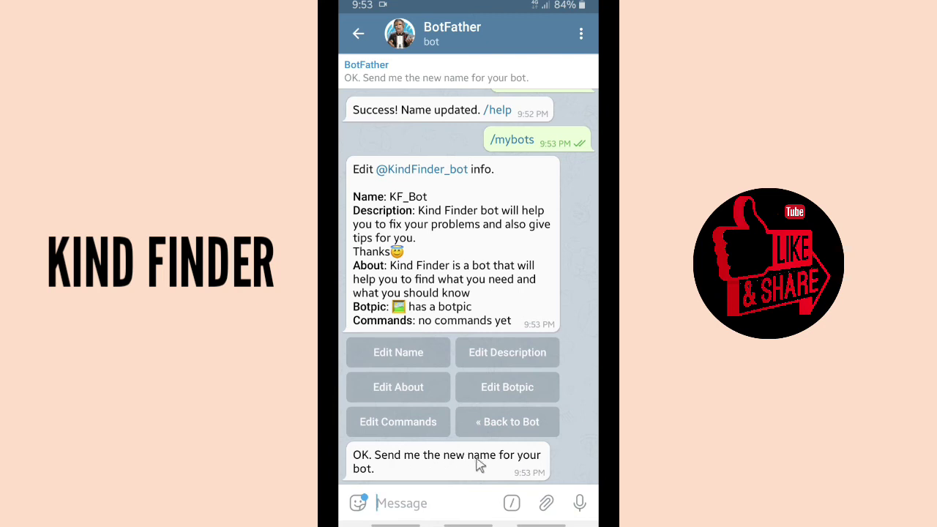
Send KindFinderBot as the bot's new name and go back to its options
left_click(416, 504)
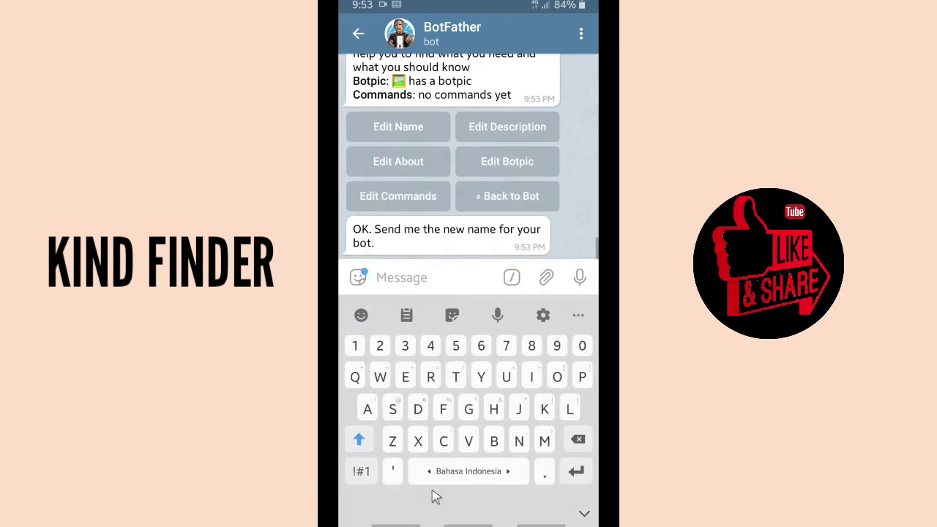
type("Kind")
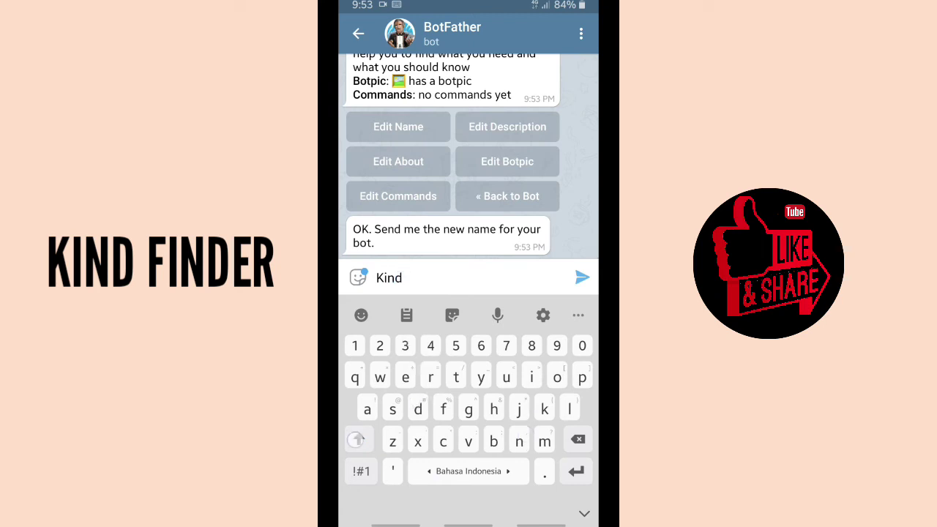
type("Finder")
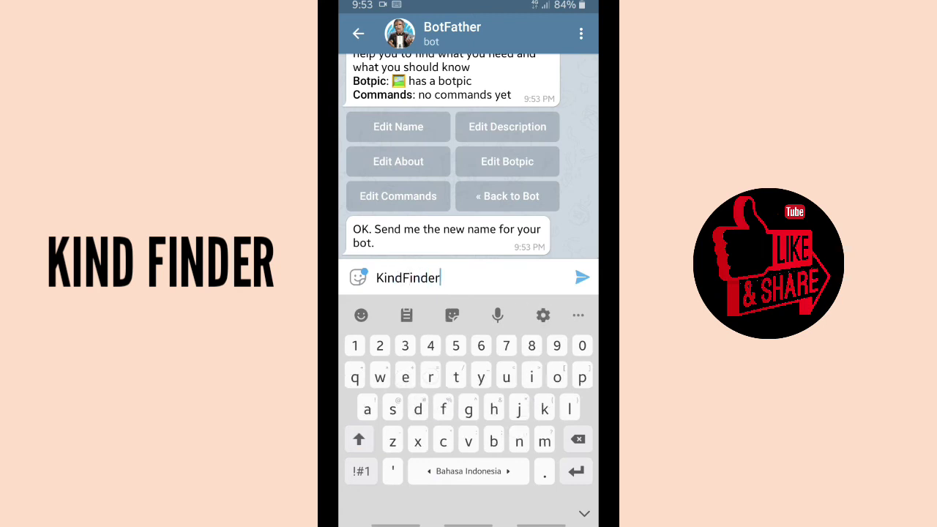
type("Not")
key("BackSpace")
key("BackSpace")
key("BackSpace")
type("B")
left_click(582, 278)
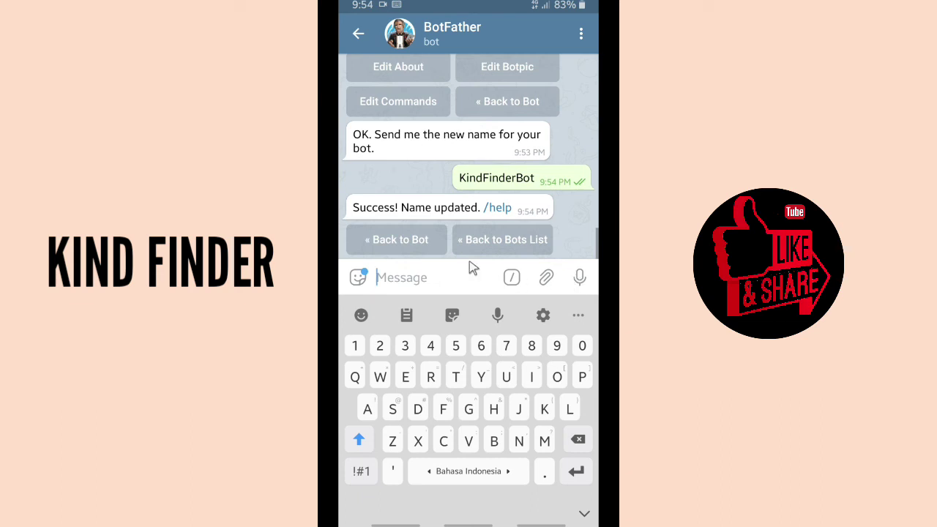
left_click(401, 241)
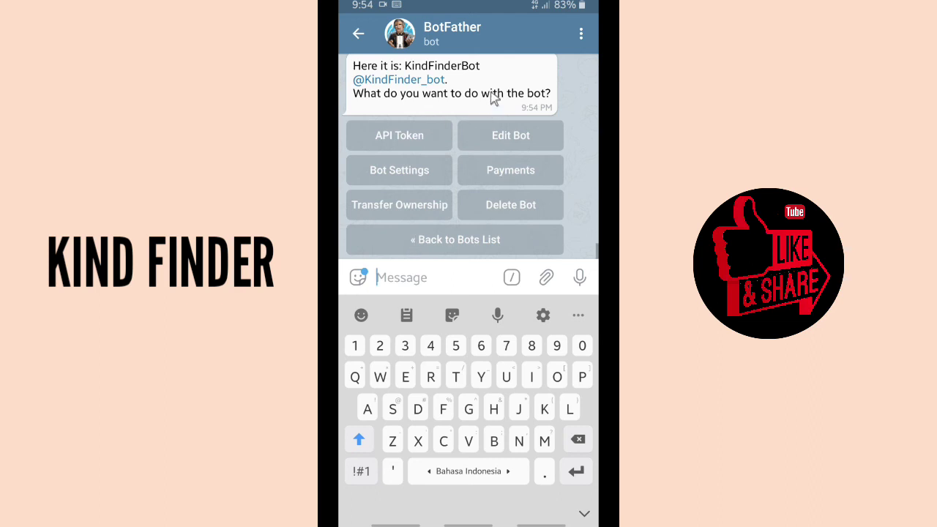
Confirm the bot's chat is titled KindFinderBot, then exit to the Android home screen
scroll(386, 86, "up", 1)
left_click(404, 130)
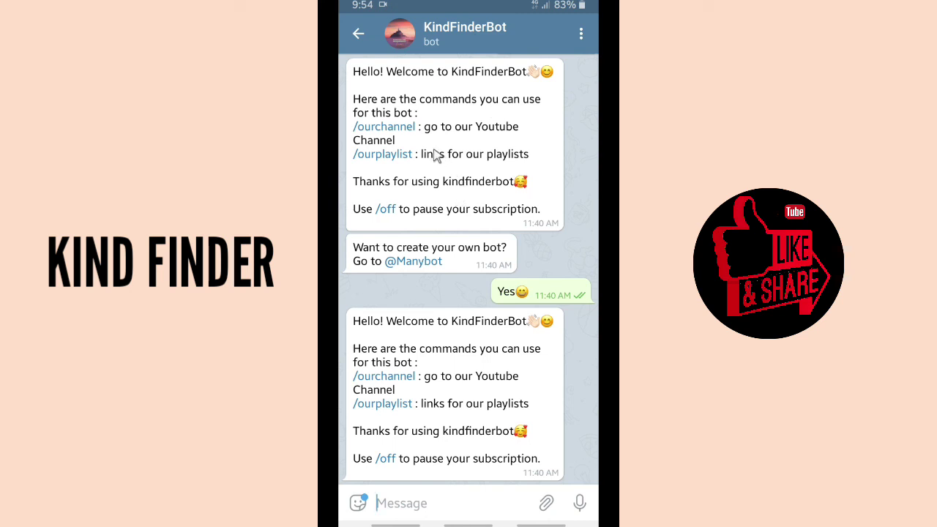
left_click(358, 35)
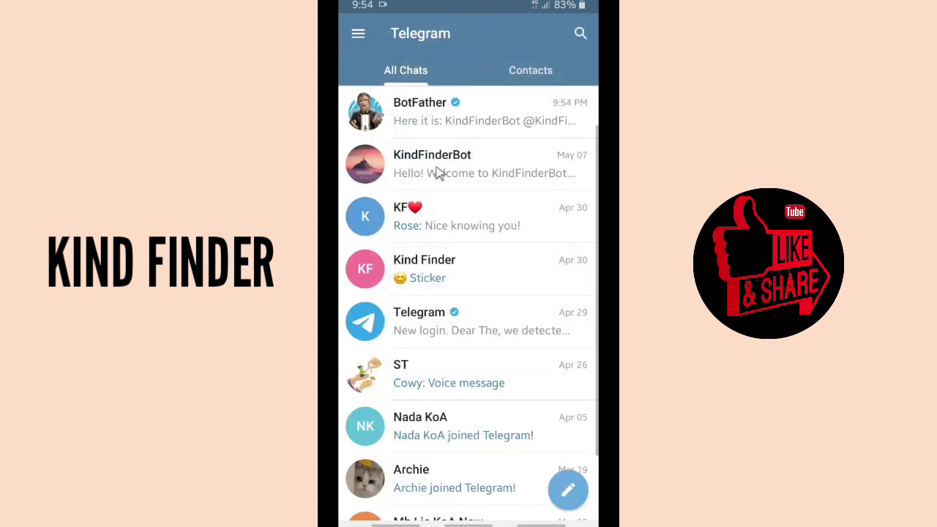
key("super+h")
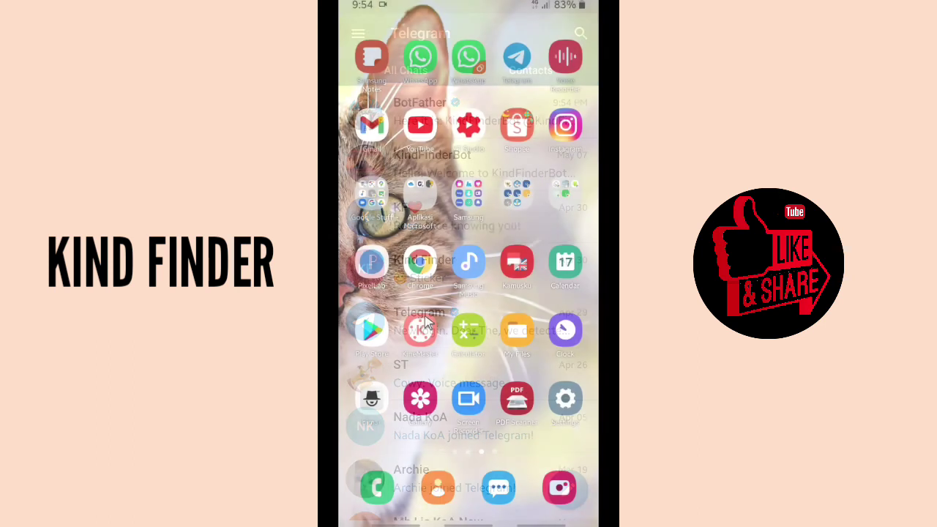
scroll(421, 311, "left", 2)
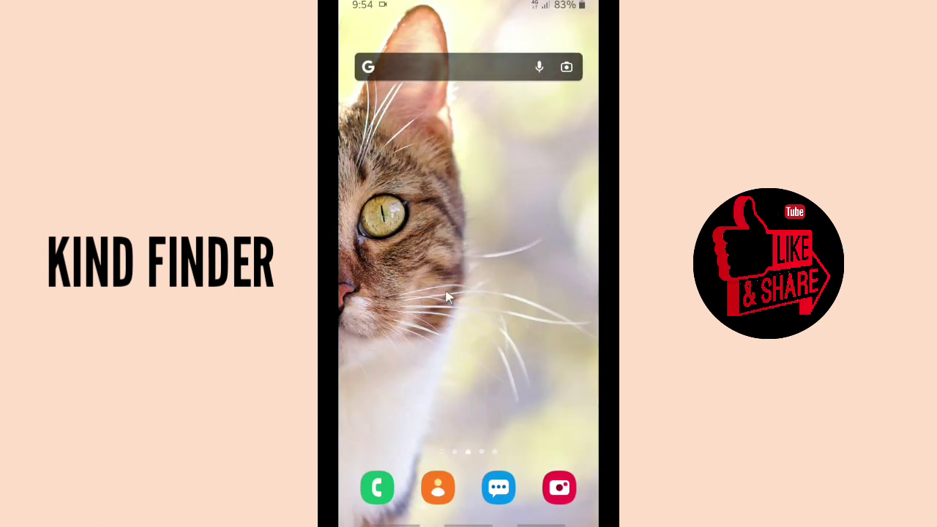